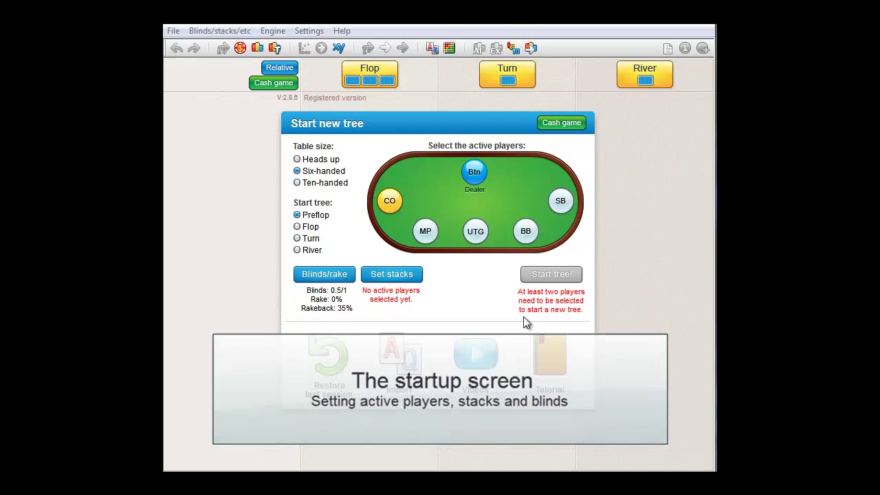
Step: Settle on a six-handed table and activate the SB and BB seats
click(320, 160)
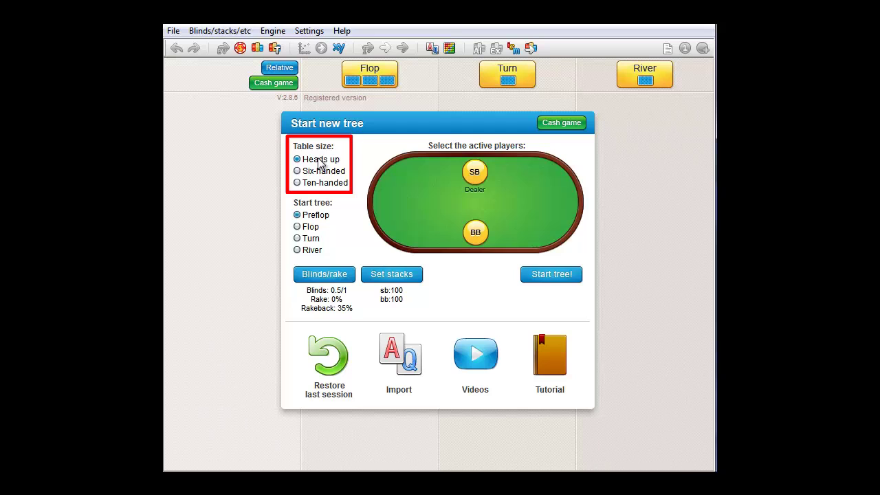
click(323, 183)
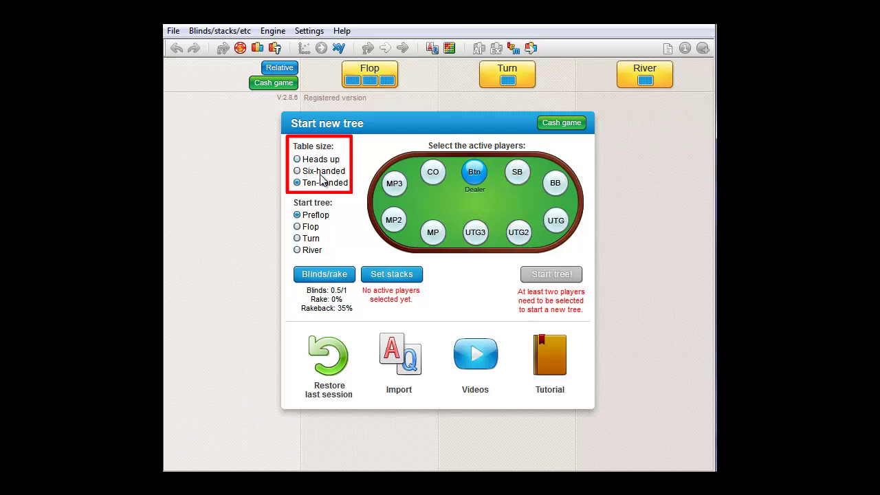
click(321, 172)
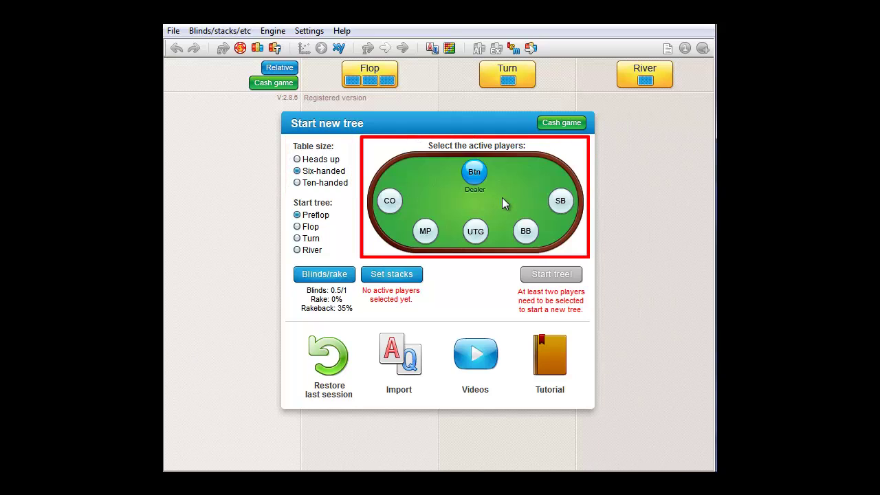
click(559, 201)
click(526, 232)
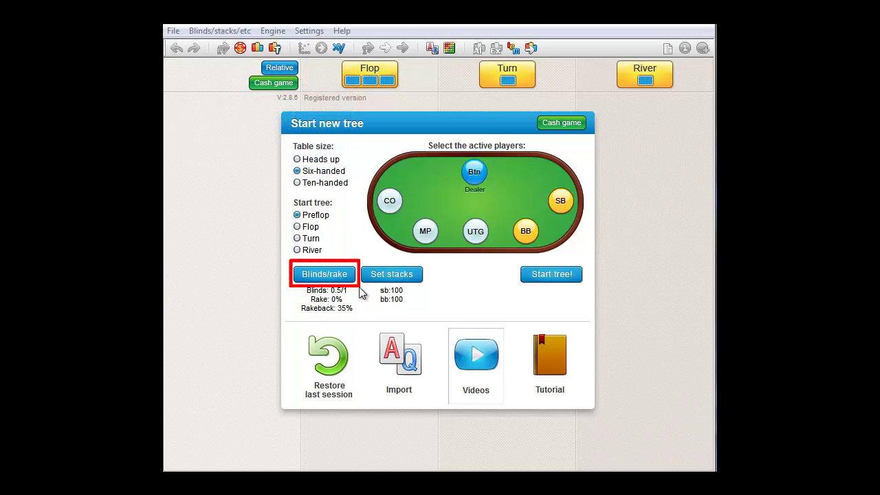
click(330, 274)
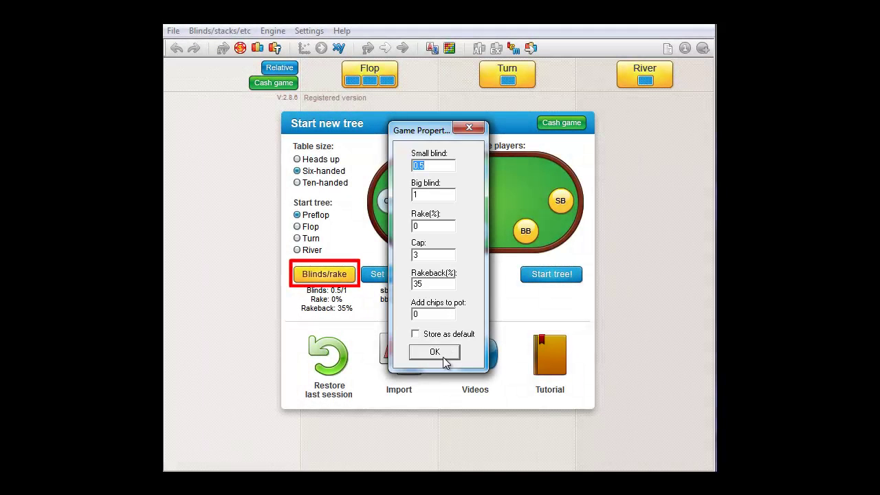
click(435, 351)
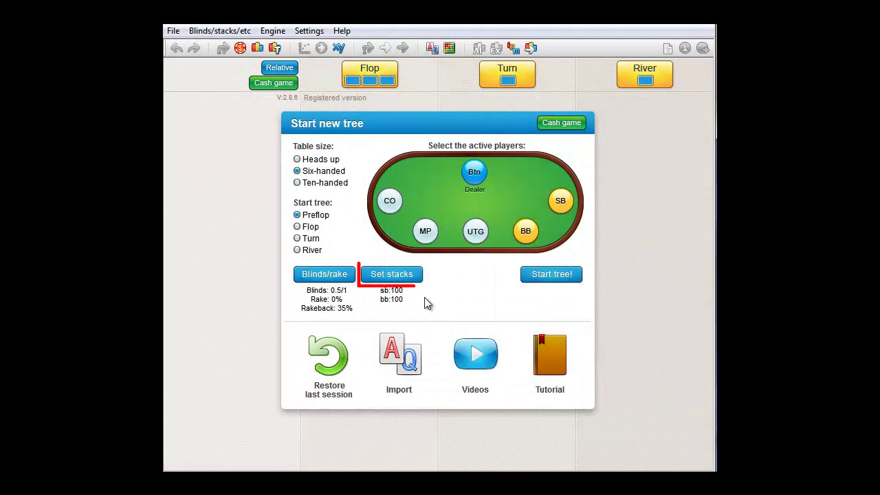
click(393, 272)
drag(452, 133, 408, 136)
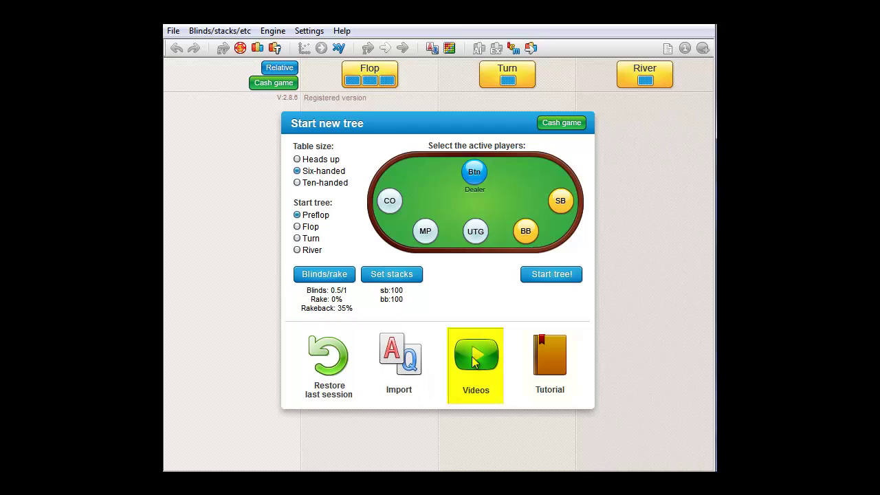
Step: Start the SB-vs-BB tree, producing an SB node with pot 1.5 and stack 99.5
click(569, 355)
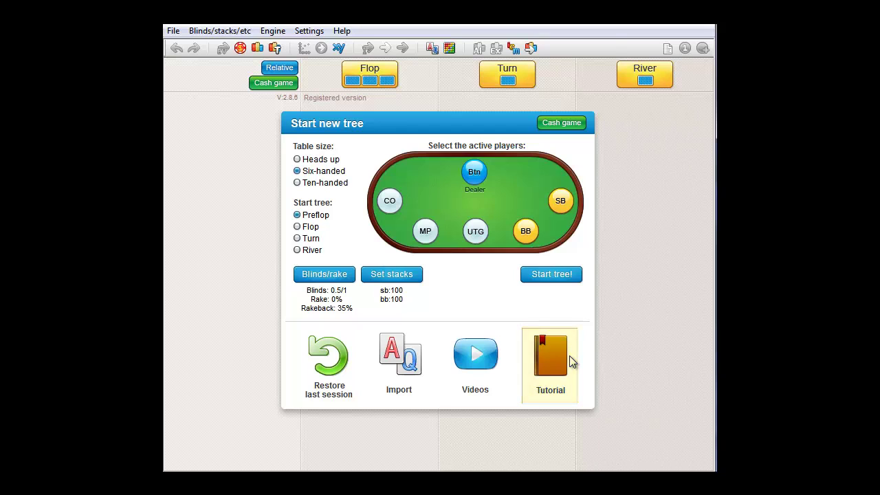
click(571, 275)
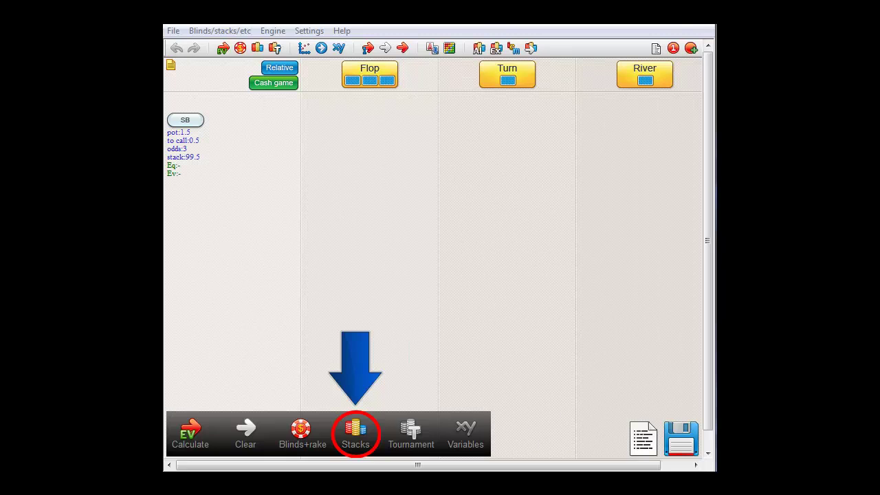
Step: Enter 200 for both blind stacks so the SB node's stack reads 199.5
click(357, 435)
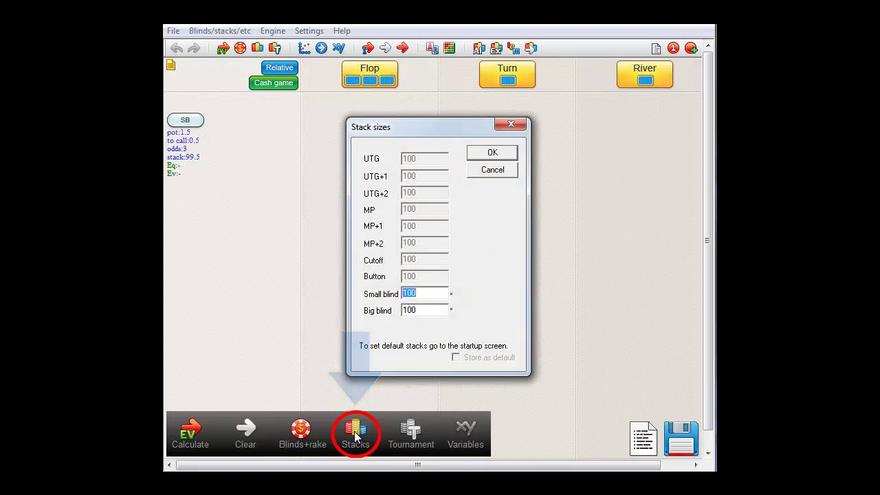
text(200)
key(Tab)
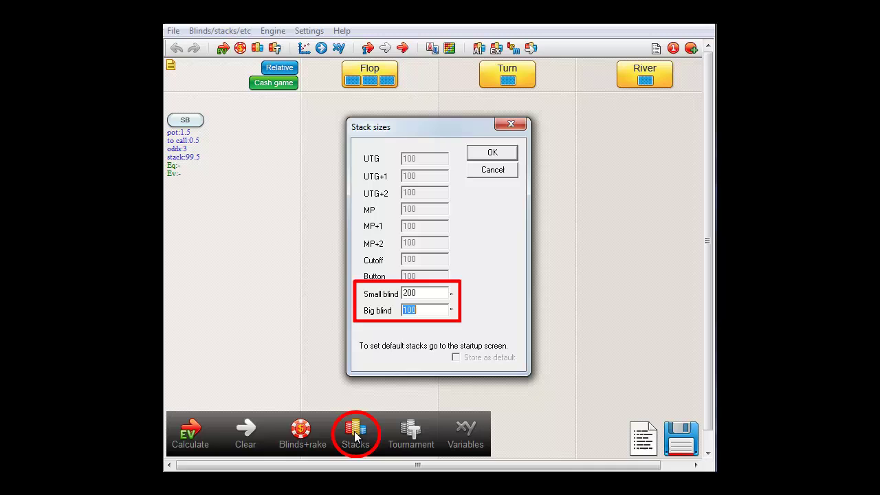
text(200)
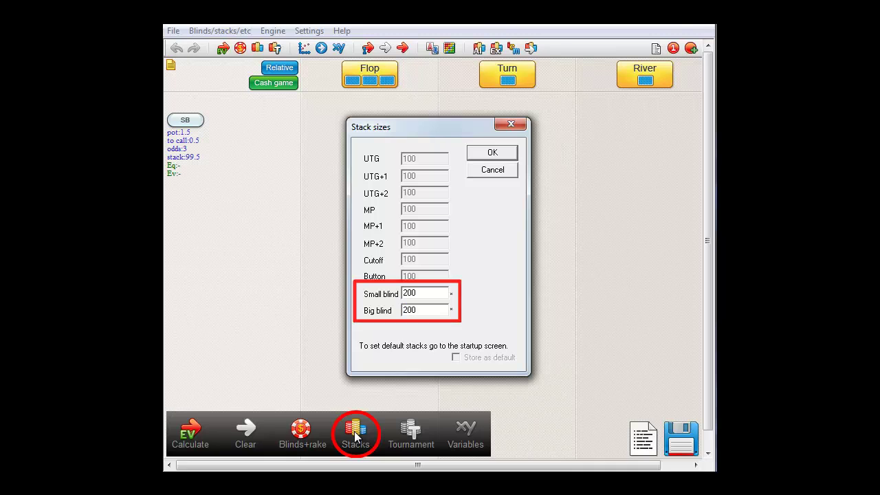
key(Return)
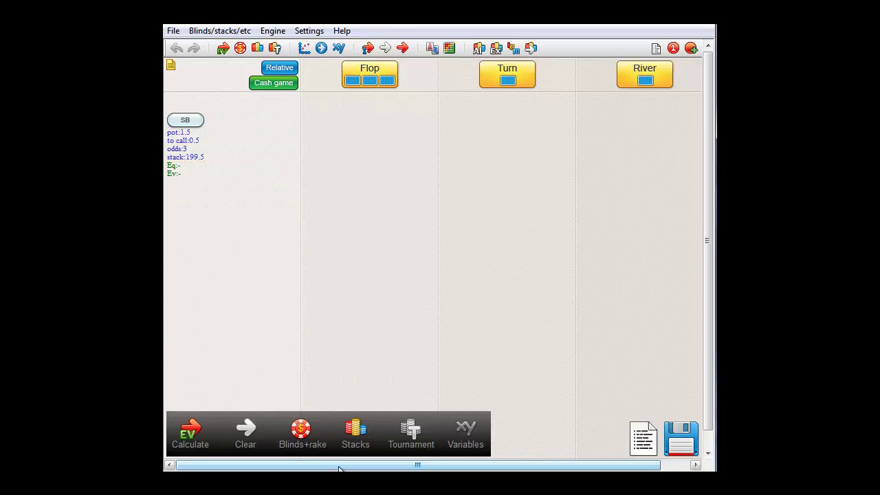
Step: Change the blinds to 1/2 so SB shows pot 3, 1 to call, stack 199
click(301, 437)
text(1)
key(Tab)
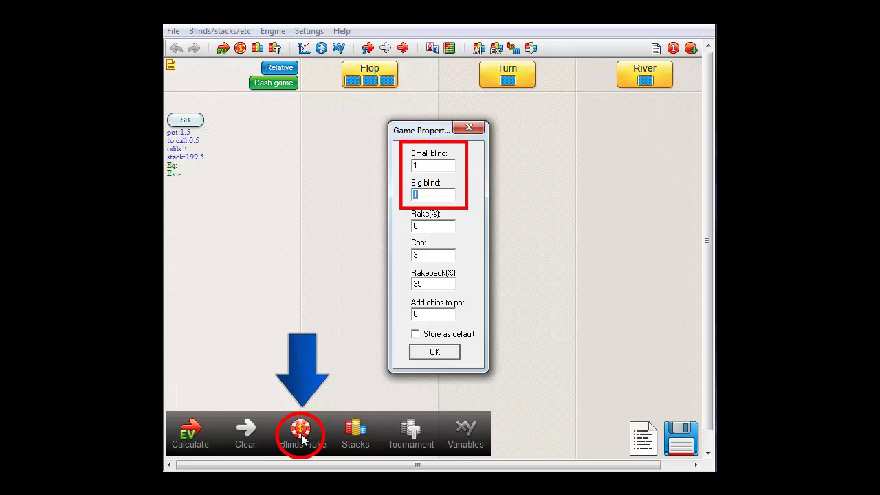
text(2)
key(Return)
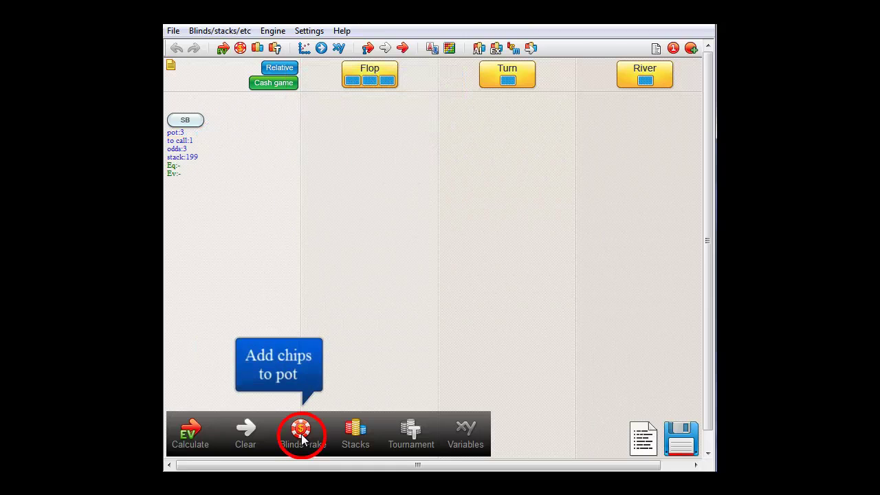
click(302, 439)
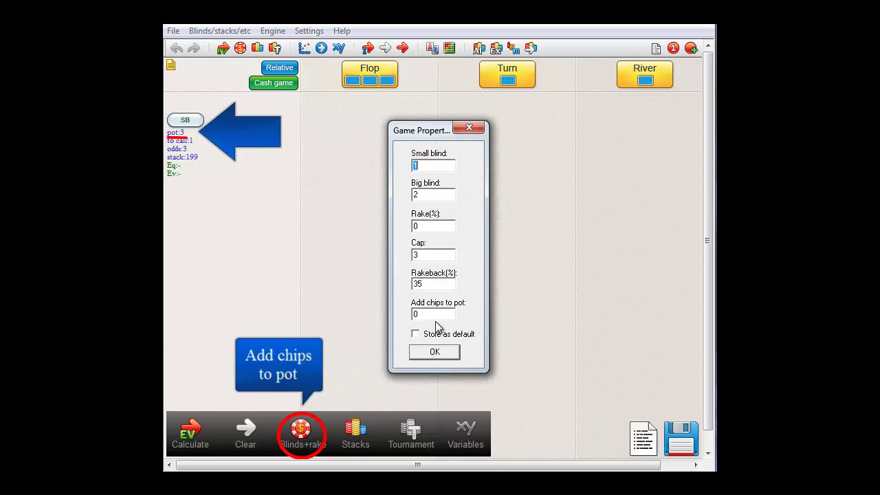
click(412, 313)
text(1)
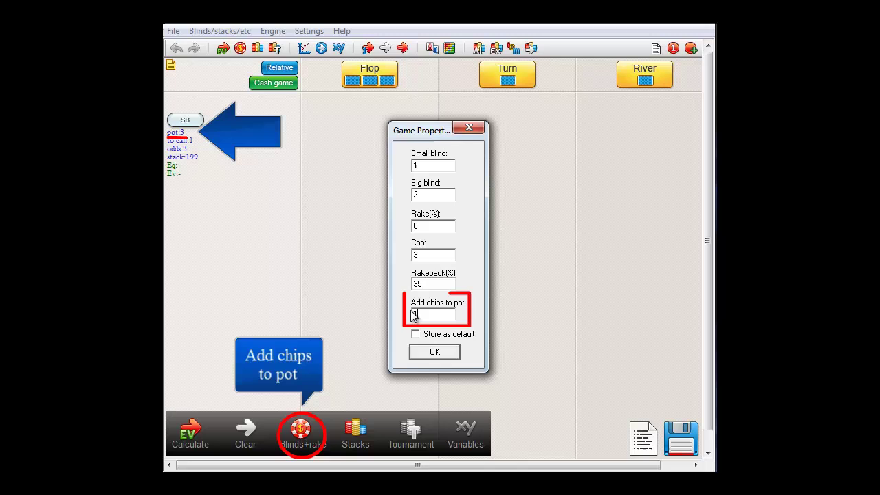
text(0)
key(Return)
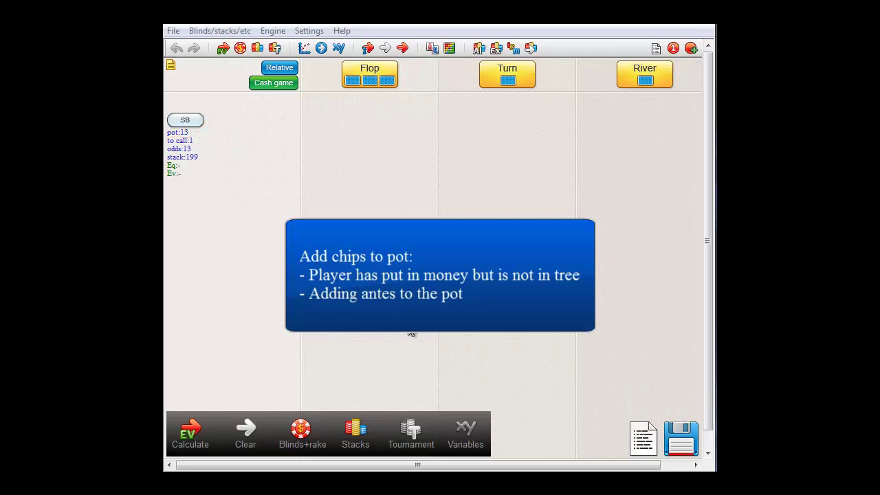
click(299, 431)
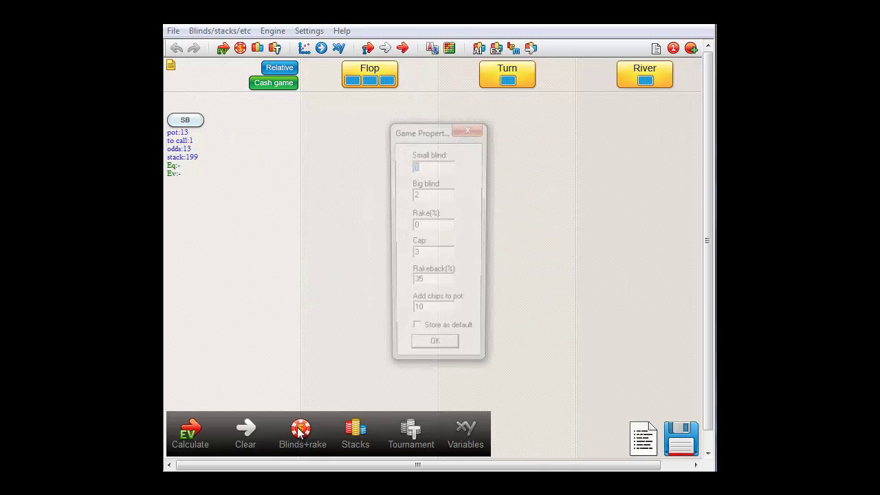
double_click(449, 314)
text(0)
key(Return)
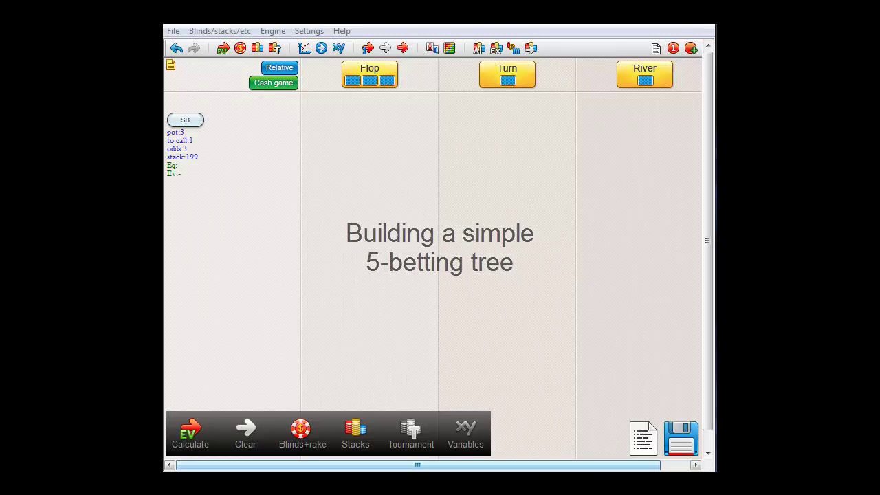
Step: Add an SB raise to 4 with all hands, creating a BB node at pot 6
mouse_move(227, 130)
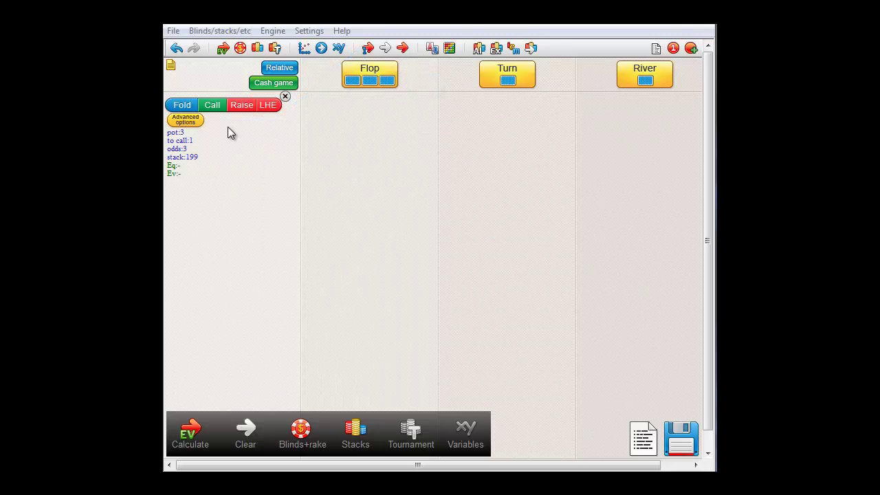
click(243, 106)
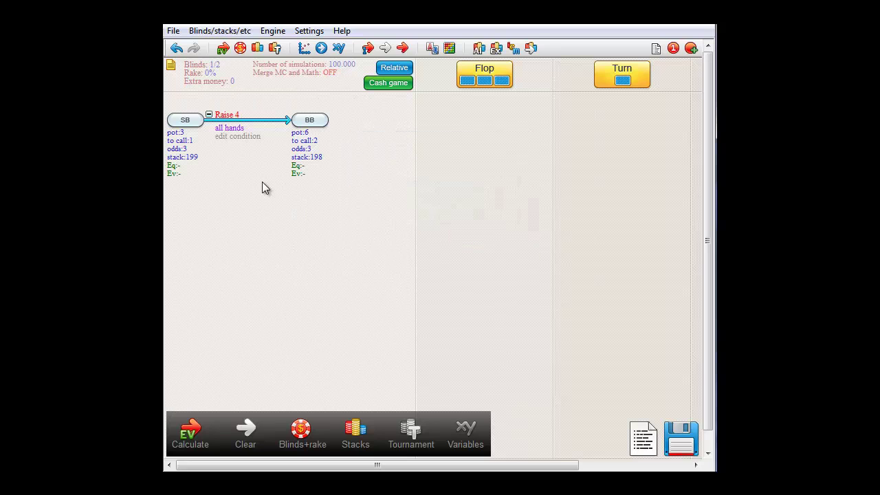
click(234, 122)
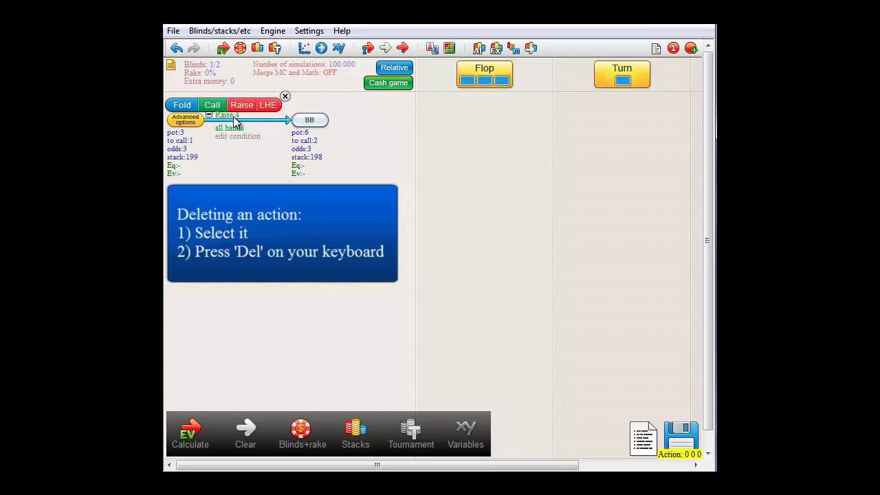
key(Delete)
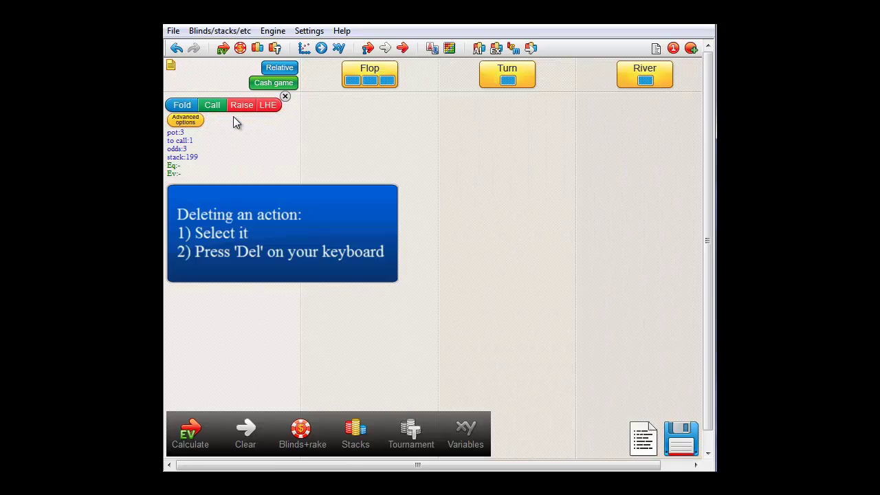
click(266, 107)
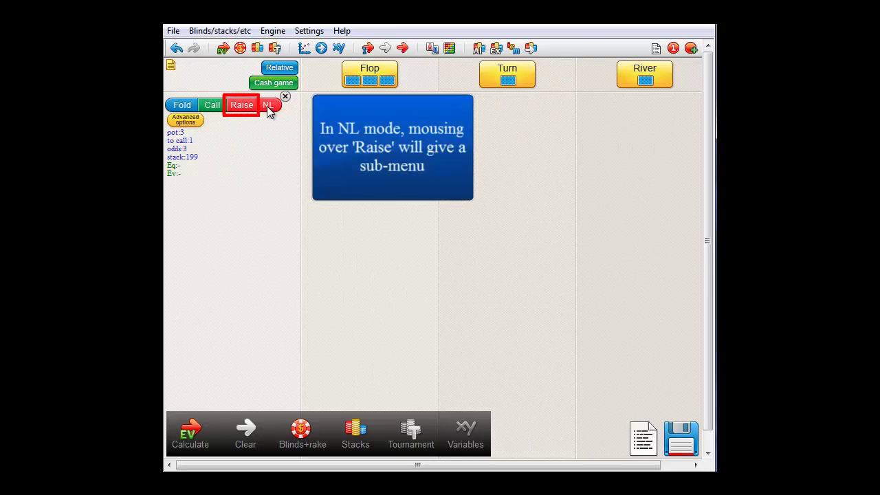
mouse_move(242, 108)
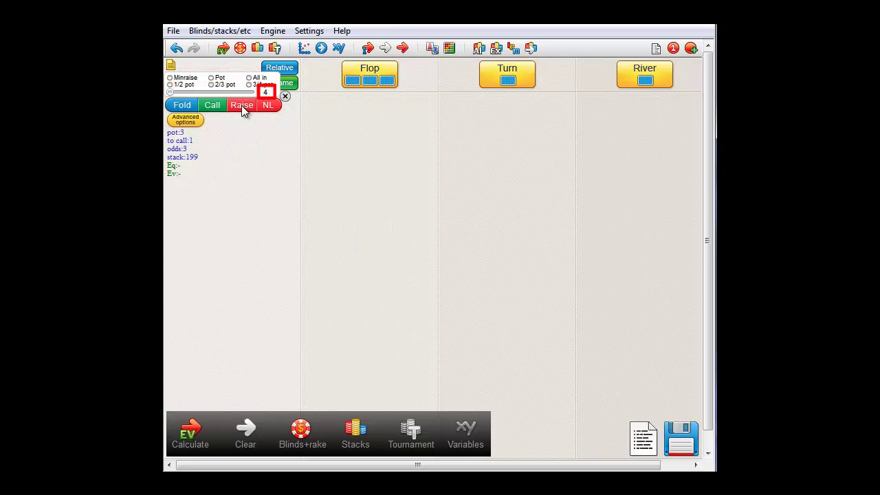
click(258, 102)
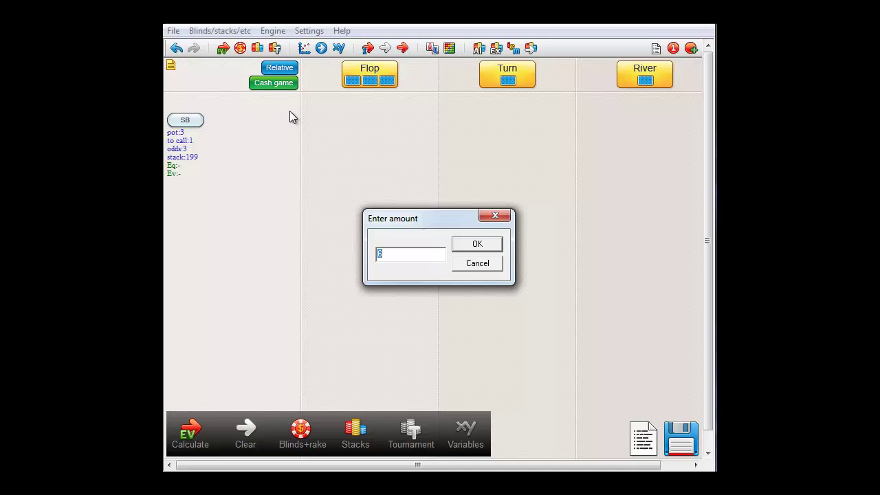
click(477, 263)
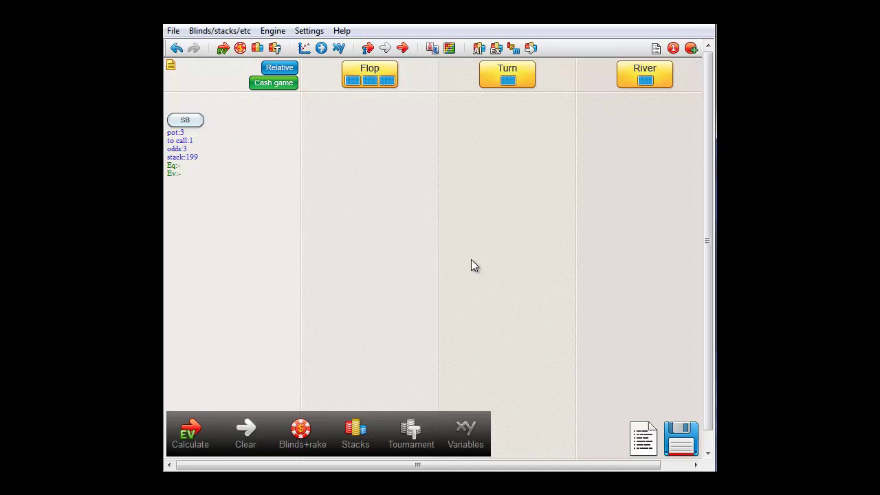
mouse_move(233, 108)
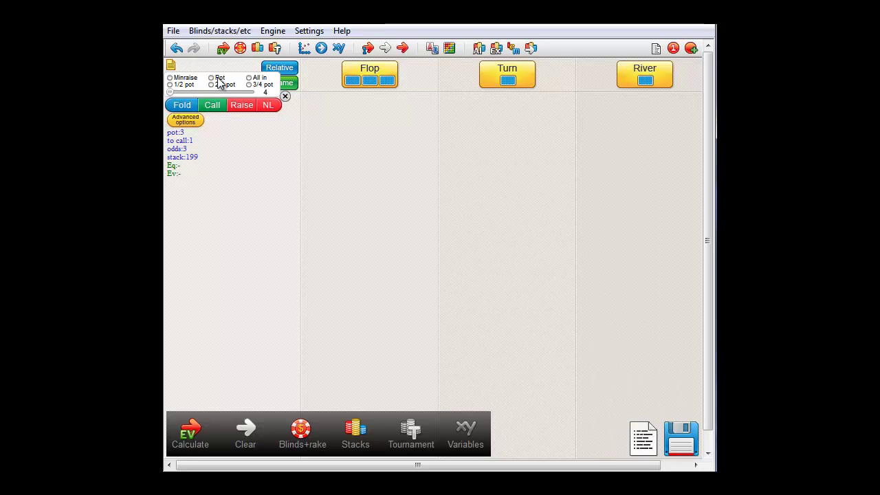
Step: Add SB's pot-sized raise to 6, creating a BB node at pot 8, 4 to call
click(218, 80)
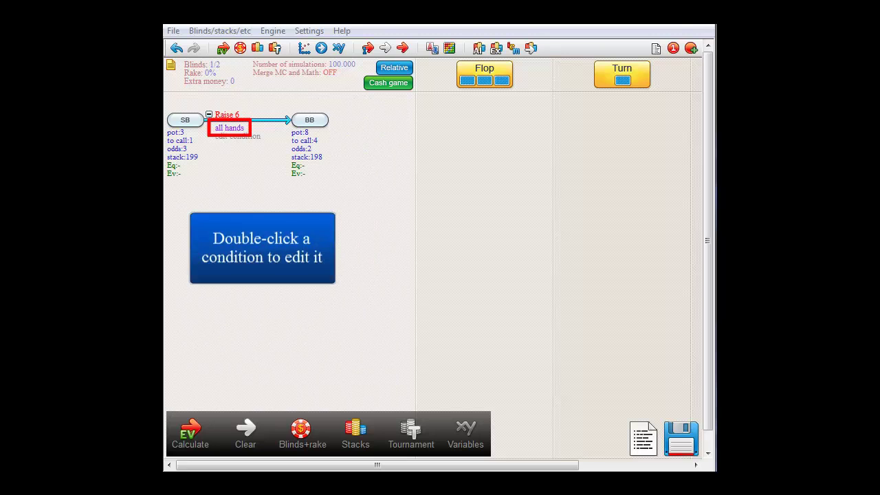
Step: Narrow SB's raise-to-6 range to the top 40%, adding J2o–J4o, Q2o–Q4o and weak offsuit hands
double_click(232, 129)
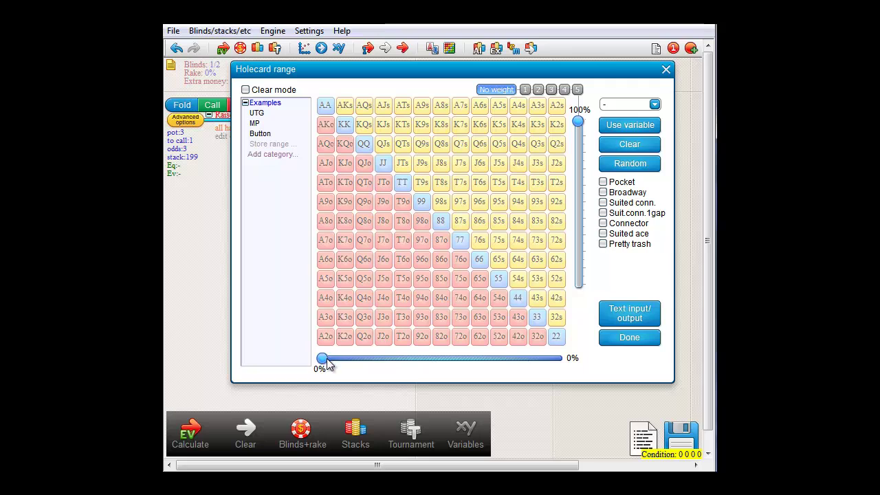
drag(327, 363, 411, 364)
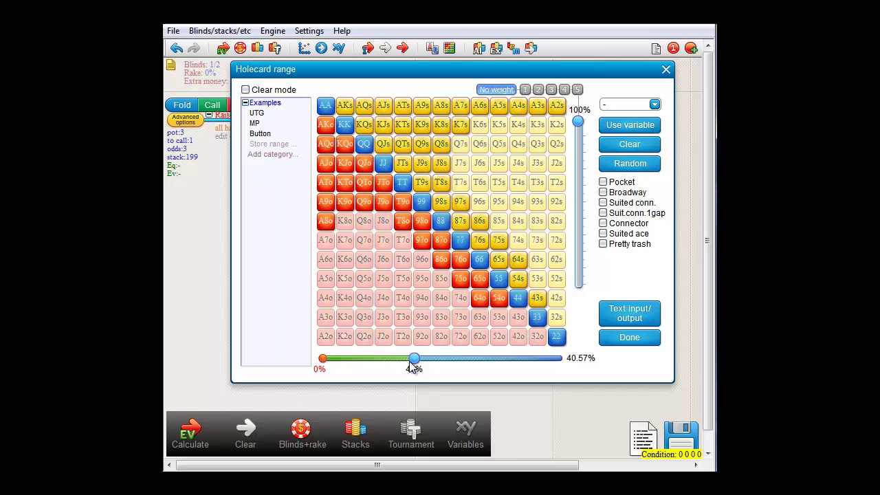
click(384, 332)
click(382, 317)
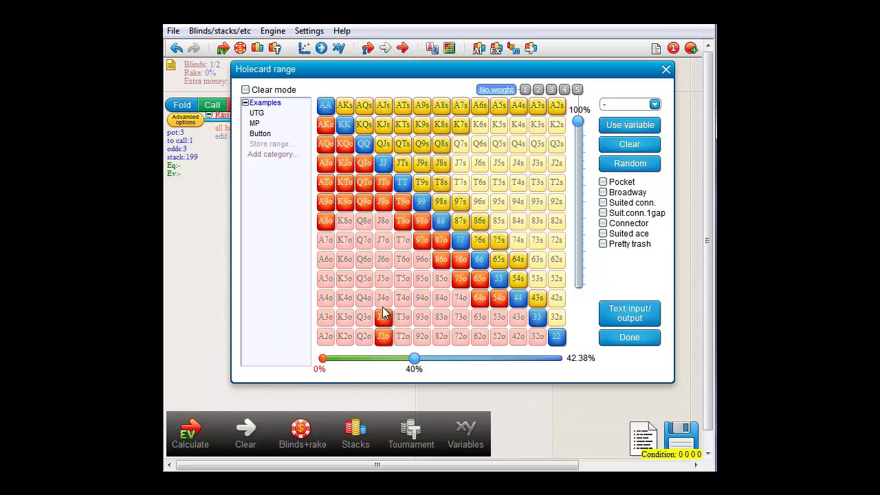
click(382, 299)
click(364, 299)
click(365, 318)
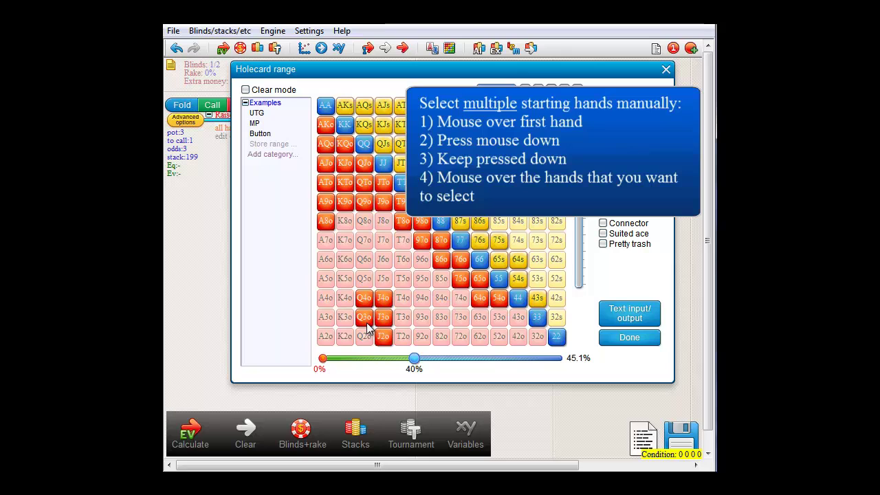
click(364, 337)
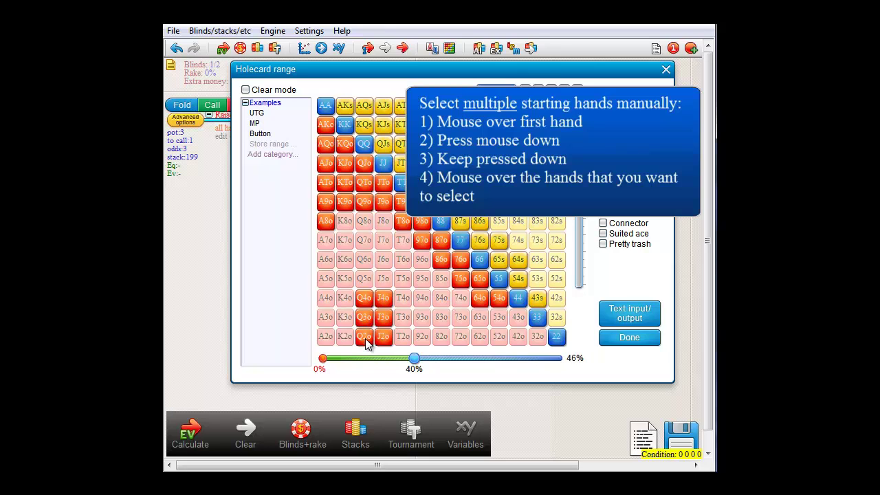
mouse_move(345, 337)
mouse_down()
mouse_move(349, 283)
mouse_move(401, 282)
mouse_move(402, 334)
mouse_move(426, 335)
mouse_move(422, 298)
mouse_move(423, 336)
mouse_move(352, 332)
mouse_move(347, 298)
mouse_move(382, 282)
mouse_move(398, 289)
mouse_move(394, 321)
mouse_move(348, 307)
mouse_move(389, 303)
mouse_up()
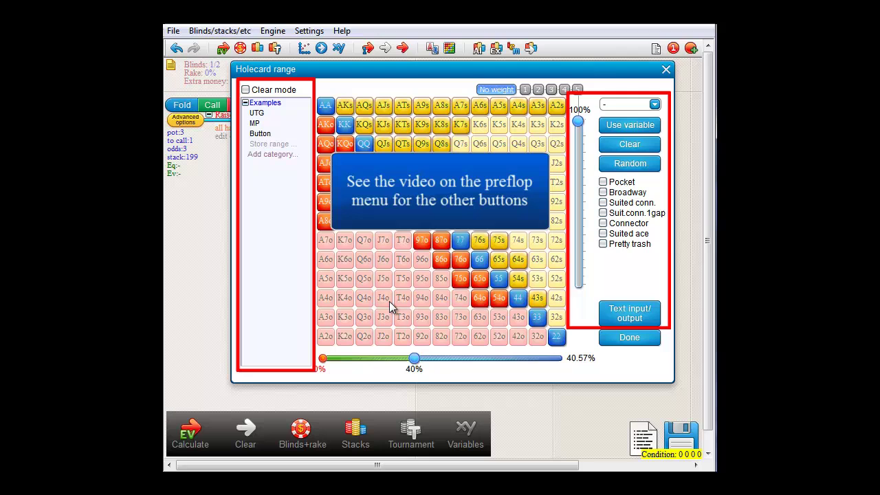
click(653, 337)
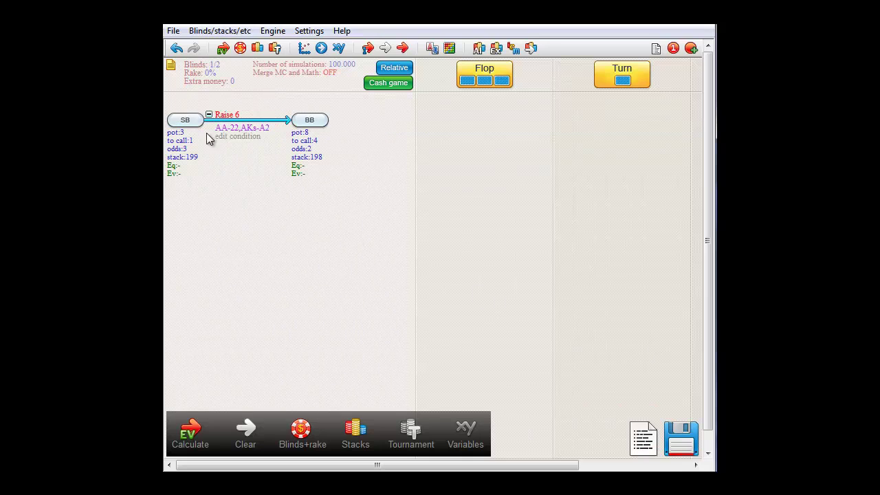
mouse_move(188, 111)
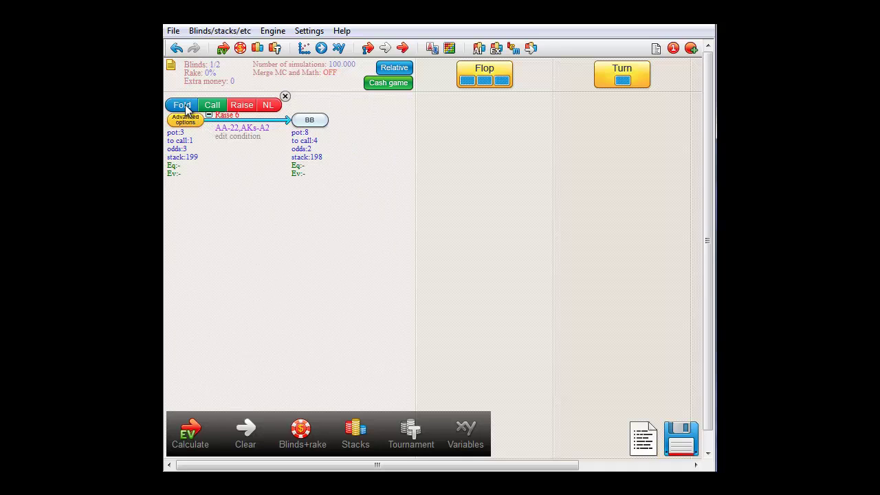
Step: Add a Fold action with all hands to SB, below its raise to 6
click(184, 105)
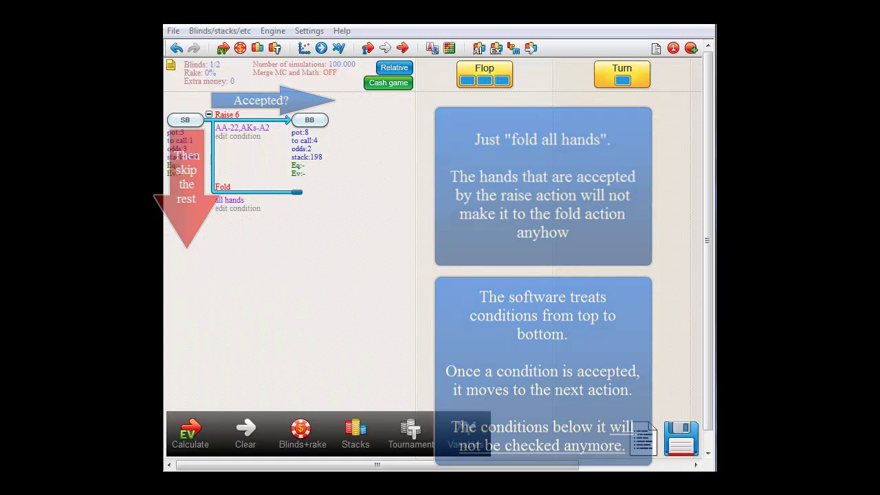
Step: Give BB a pot-sized 3-bet to 18 with a ~19% range, plus a fold-all-hands action
click(309, 119)
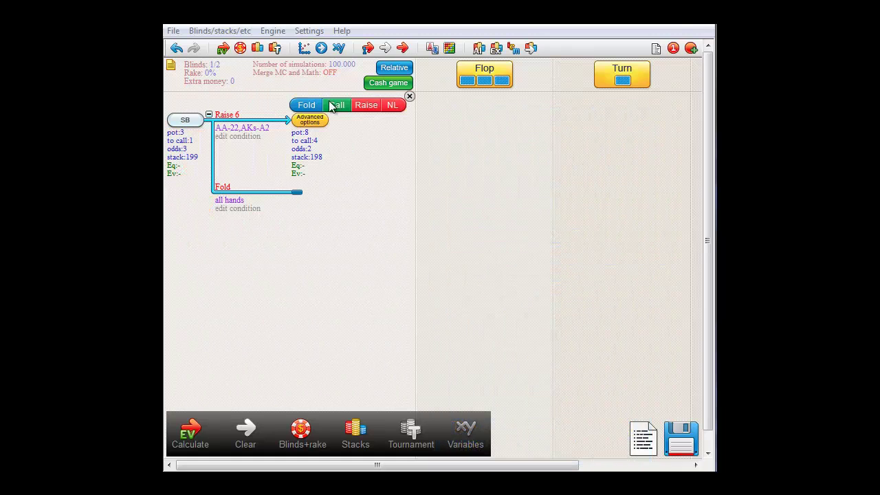
click(362, 106)
click(347, 78)
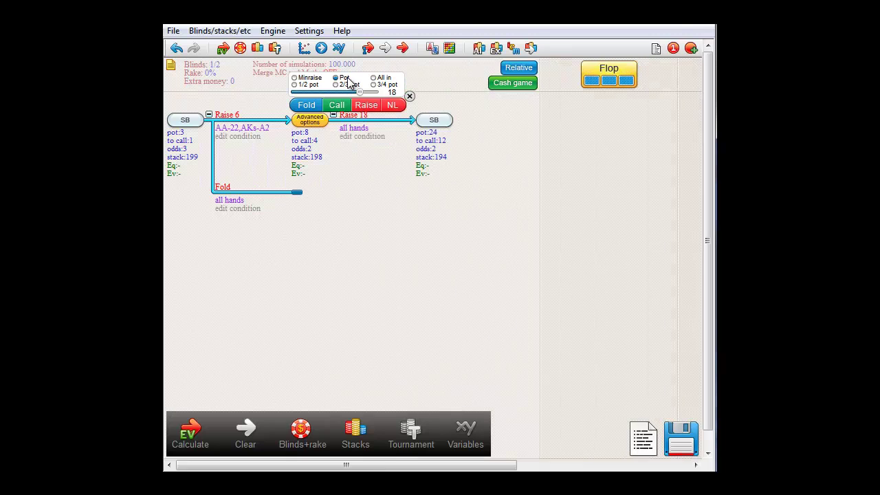
click(312, 105)
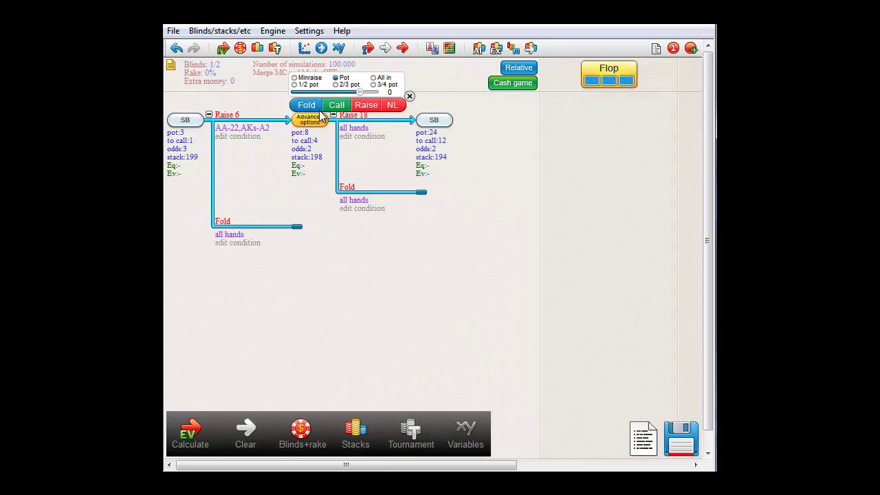
click(354, 129)
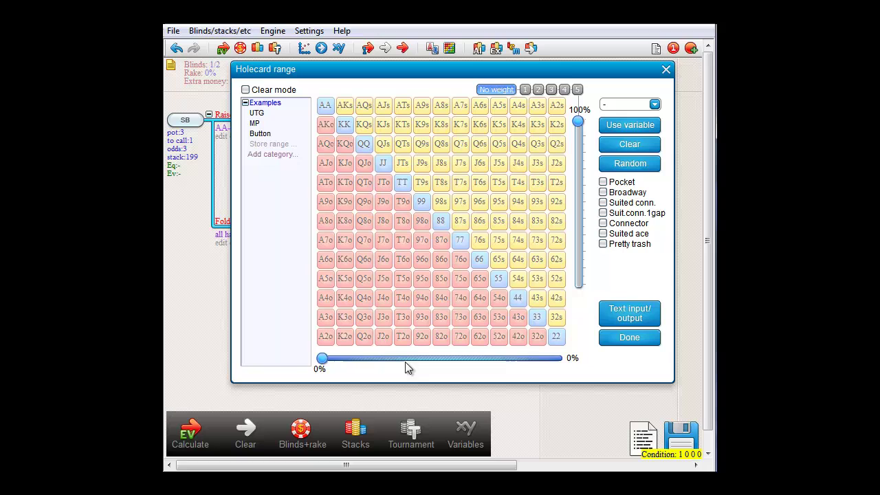
drag(322, 358, 357, 359)
click(629, 337)
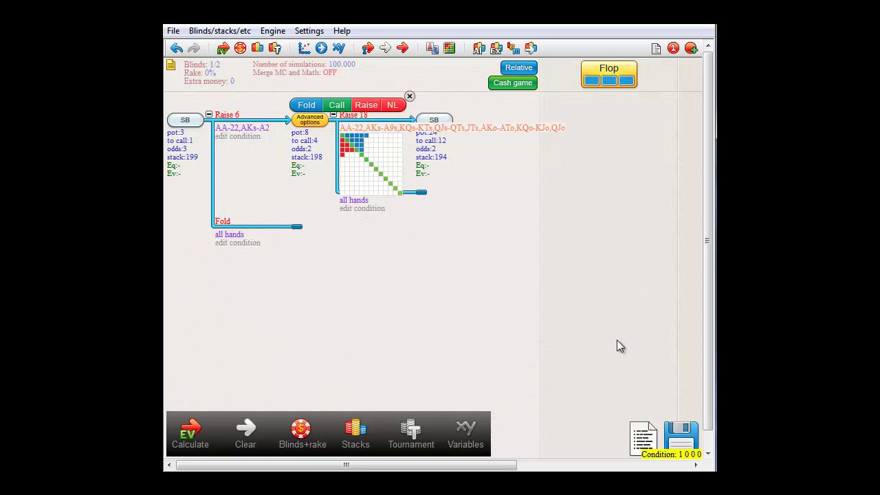
Step: Give SB a pot-sized 4-bet to 54 with a ~8% range, plus a fold-all-hands action
mouse_move(498, 127)
mouse_move(491, 103)
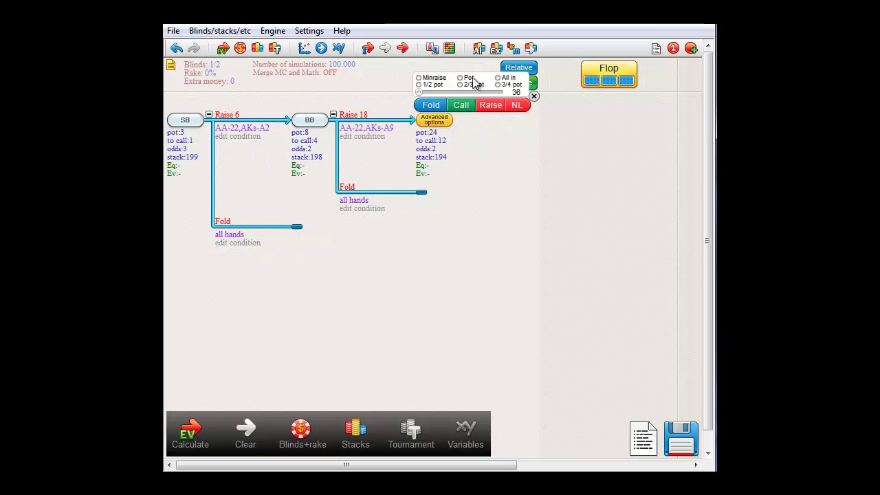
click(472, 77)
click(431, 105)
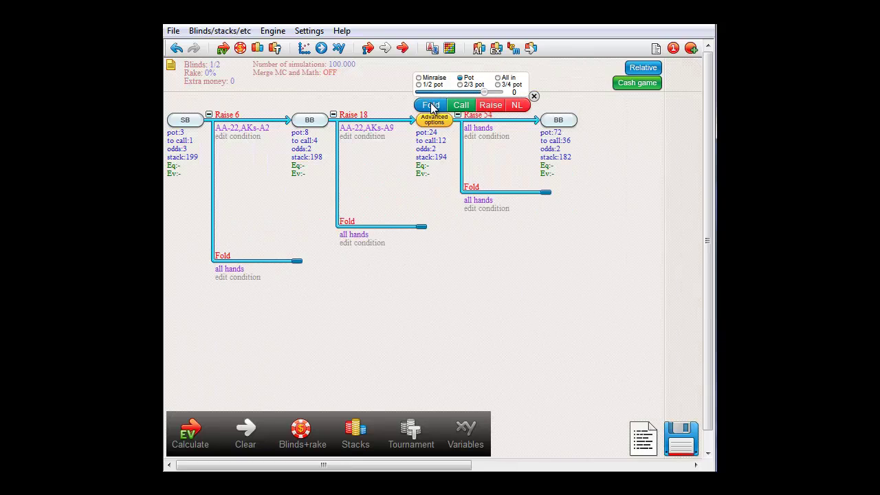
click(486, 129)
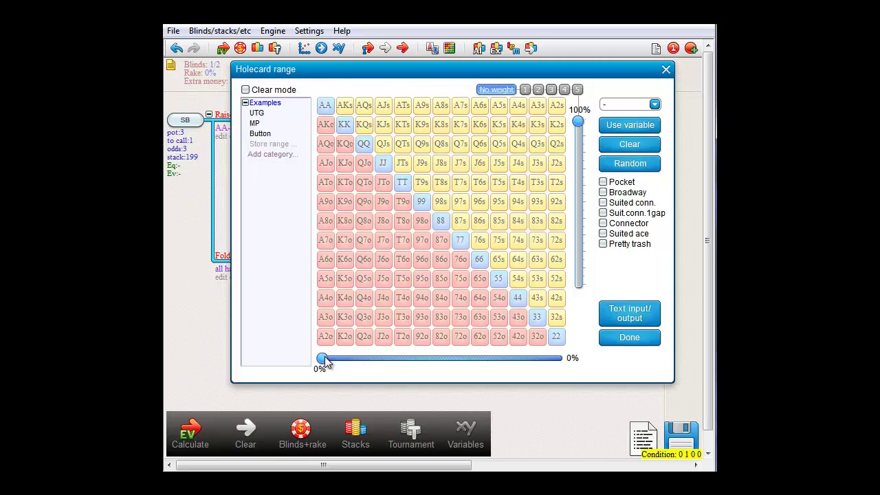
drag(322, 358, 336, 359)
click(629, 338)
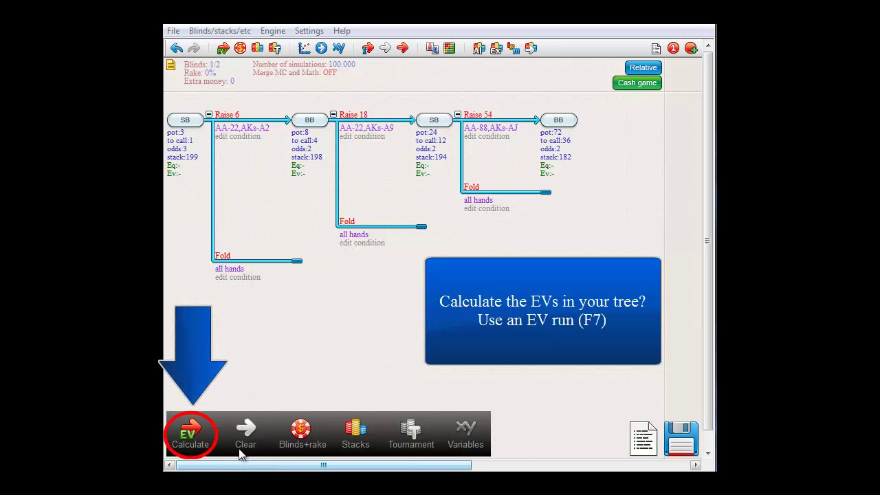
Step: Run the EV calculation and move the 'no end of hand found' error aside to see BB's node
click(190, 431)
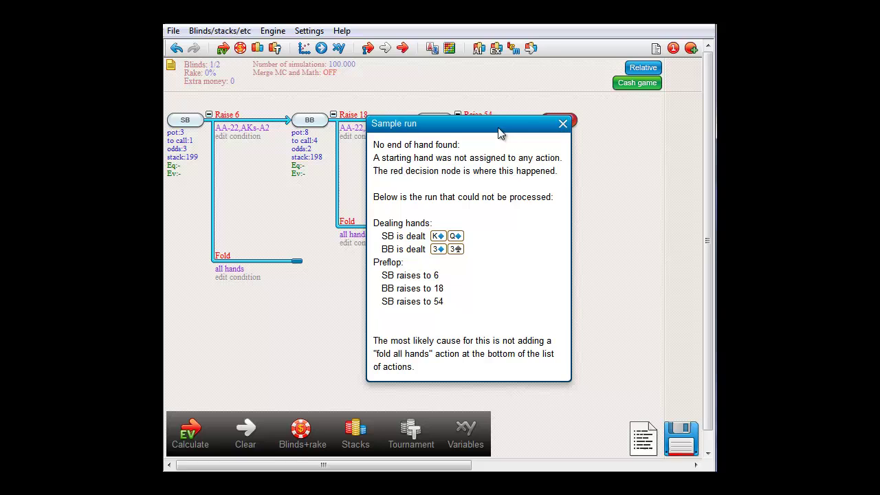
drag(500, 134, 405, 152)
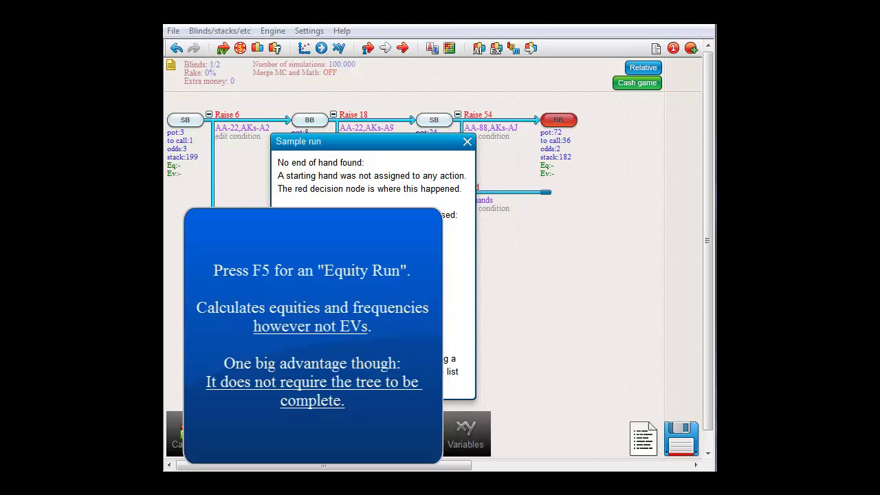
Step: Dismiss the error report and remove the equity-run data so every node reads Eq:- and Ev:-
click(468, 141)
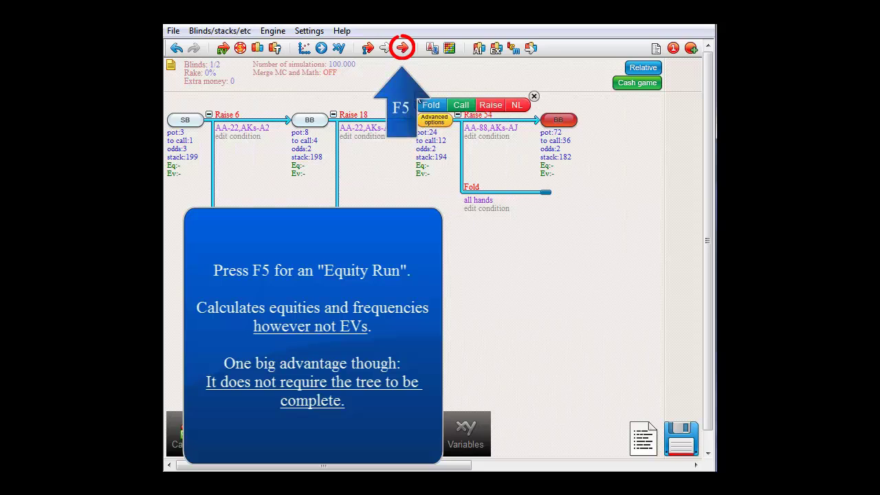
click(402, 48)
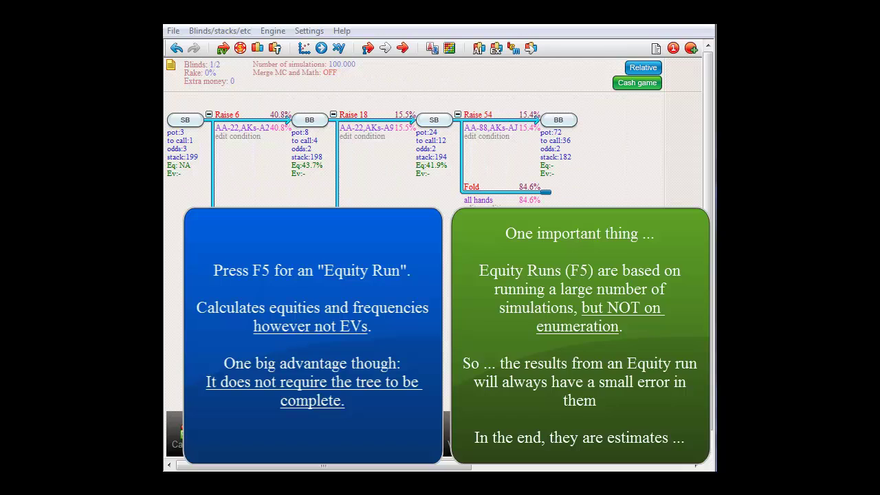
key(F5)
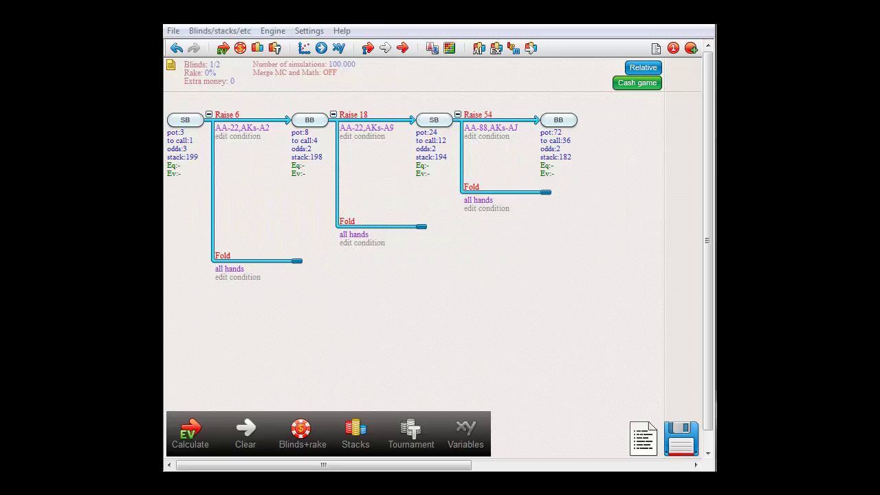
Step: Give BB an all-in raise to 200 with range AA-88,AKs-AJ, plus a fold-all-hands option
mouse_move(595, 124)
click(615, 106)
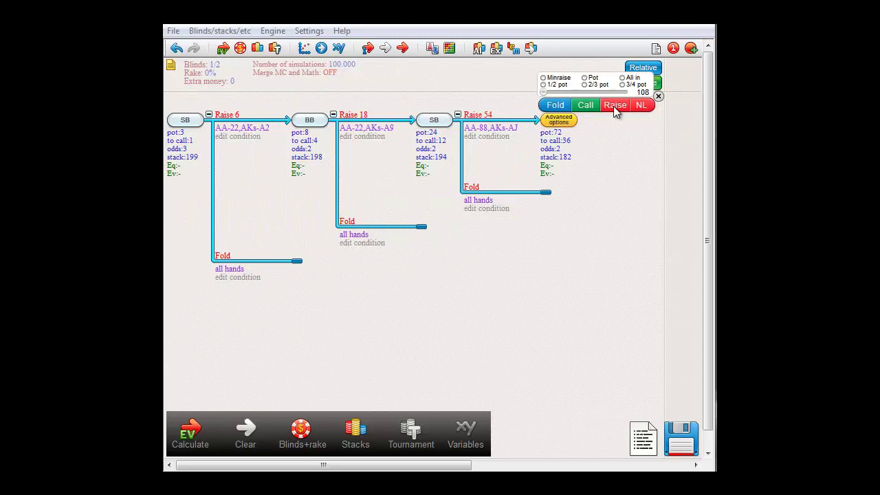
click(633, 78)
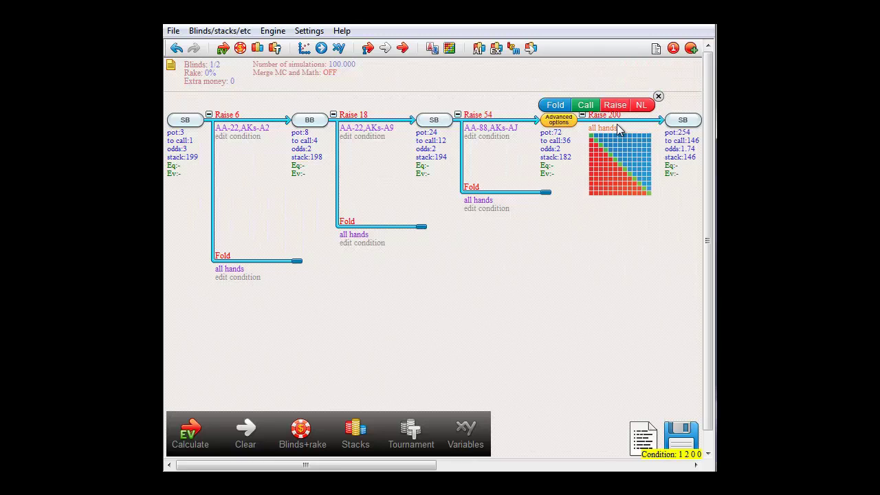
click(616, 133)
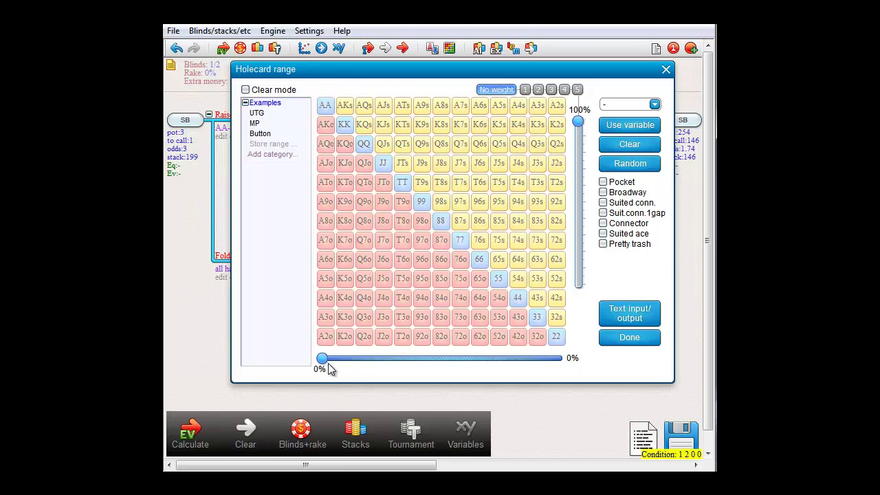
drag(325, 361, 333, 362)
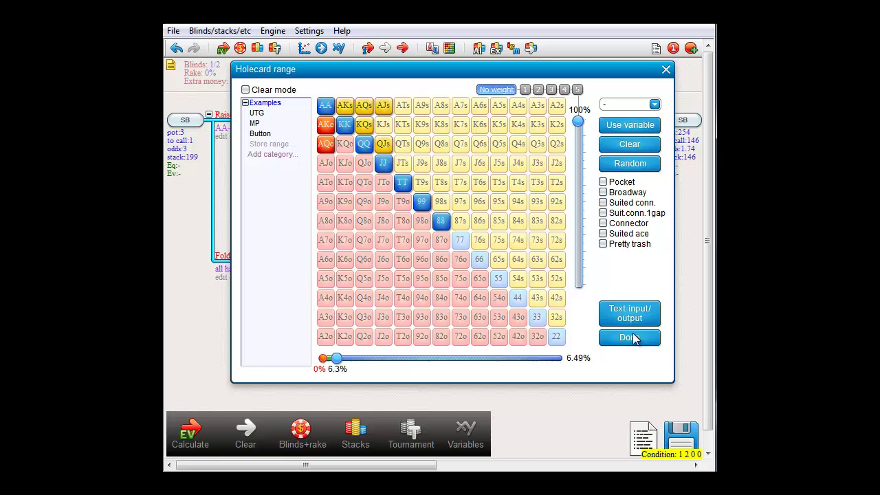
click(639, 337)
mouse_move(560, 123)
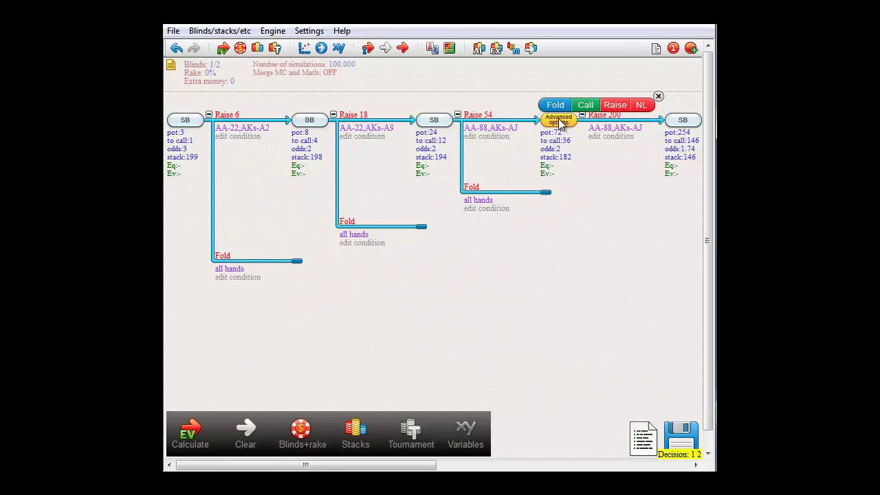
click(556, 105)
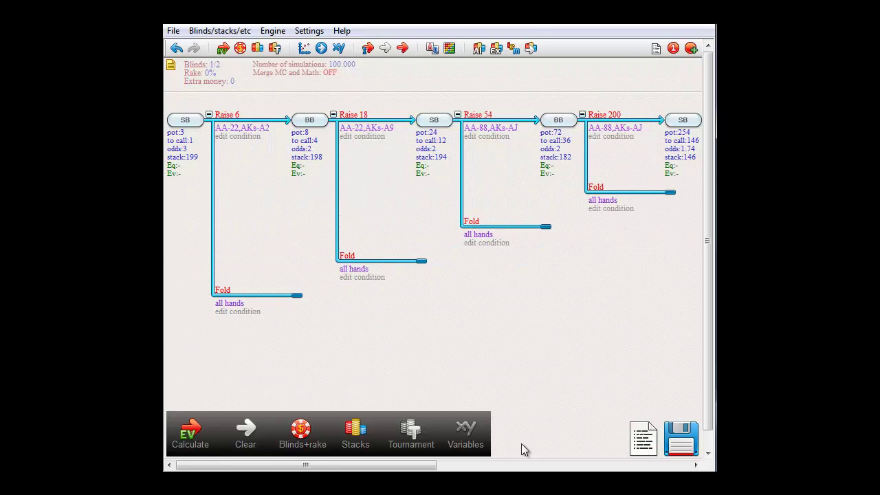
drag(419, 466, 556, 466)
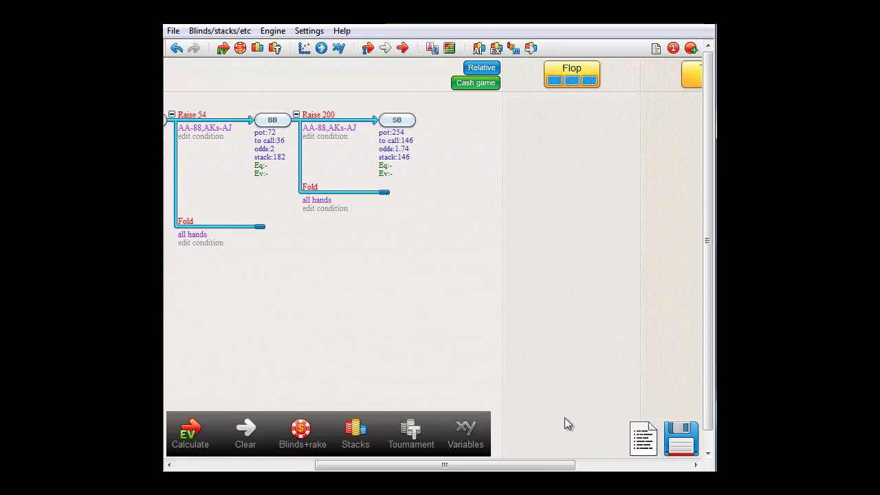
Step: Add an SB call facing the all-in with range AA-QQ, AKs, AKo
click(426, 106)
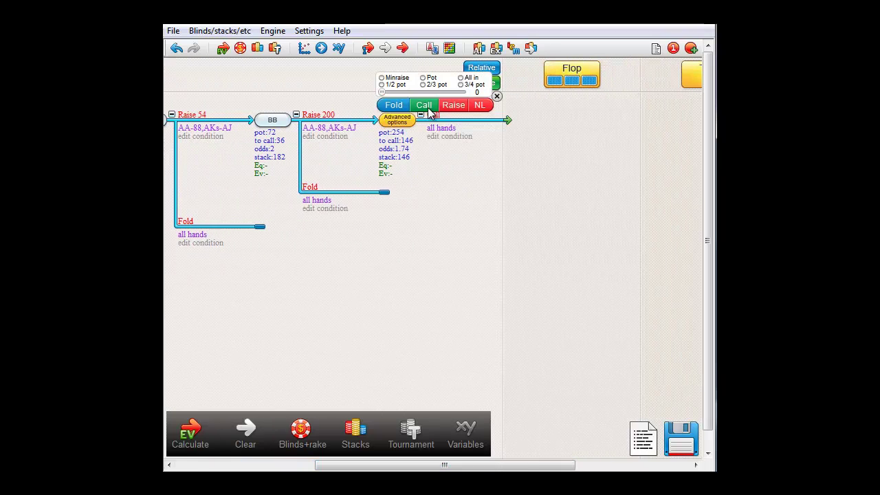
click(443, 130)
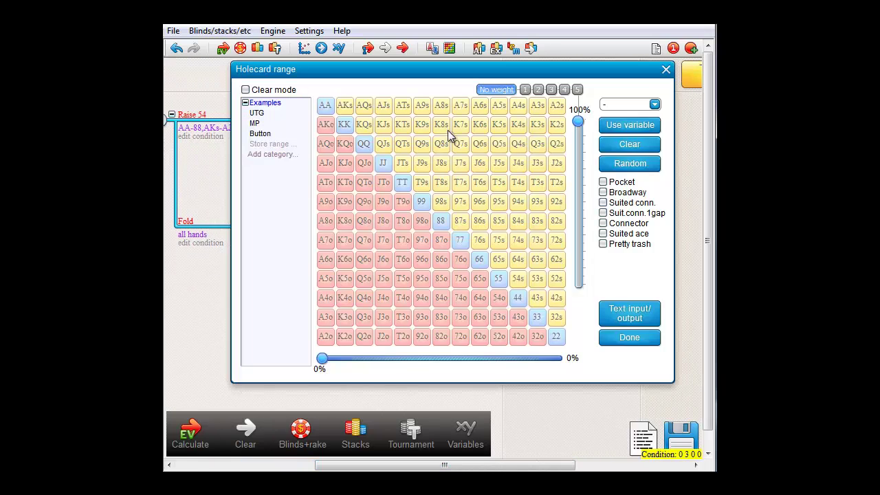
click(363, 146)
click(343, 124)
click(325, 105)
click(344, 105)
click(326, 125)
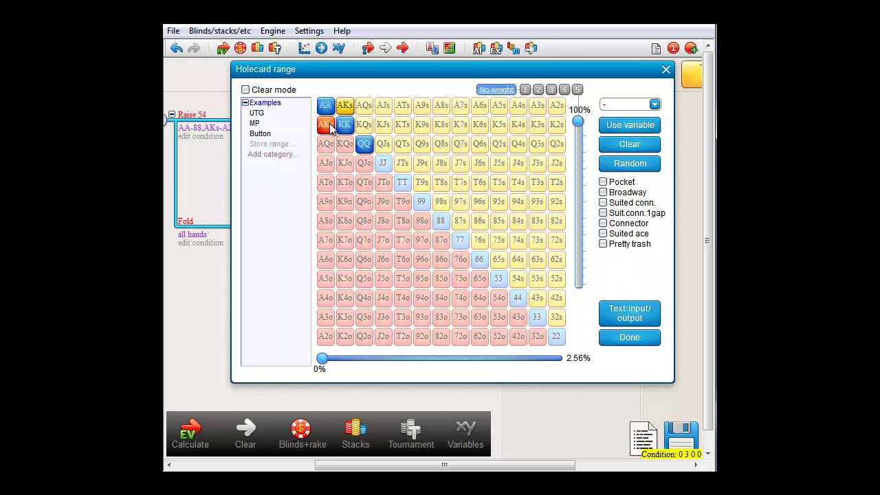
click(639, 337)
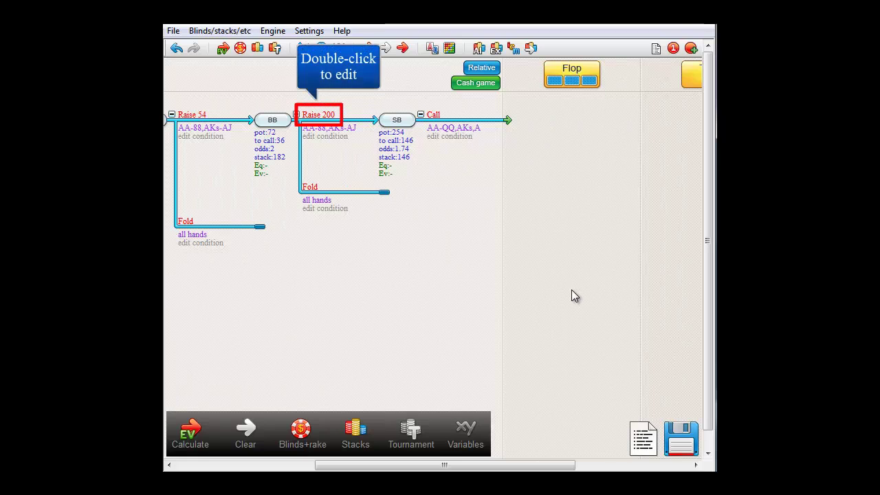
Step: Change the amount on BB's Raise 200 node to 999999 so it remains an all-in
double_click(324, 116)
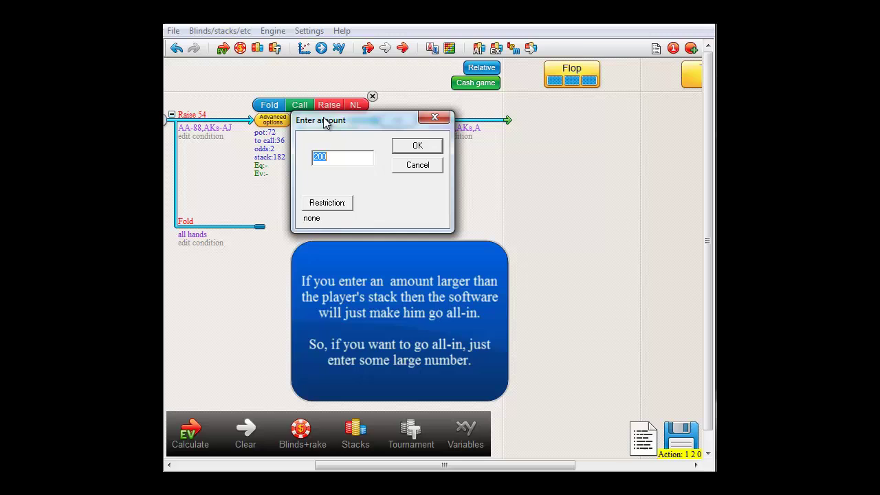
text(999999)
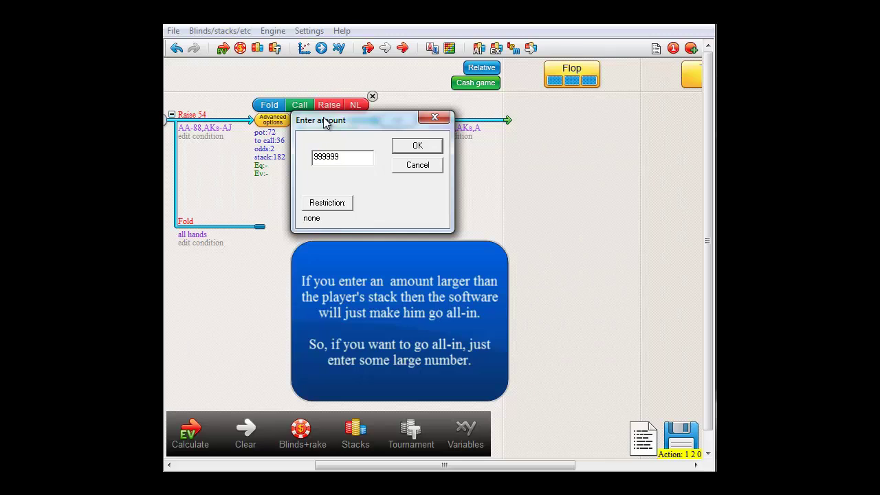
key(Return)
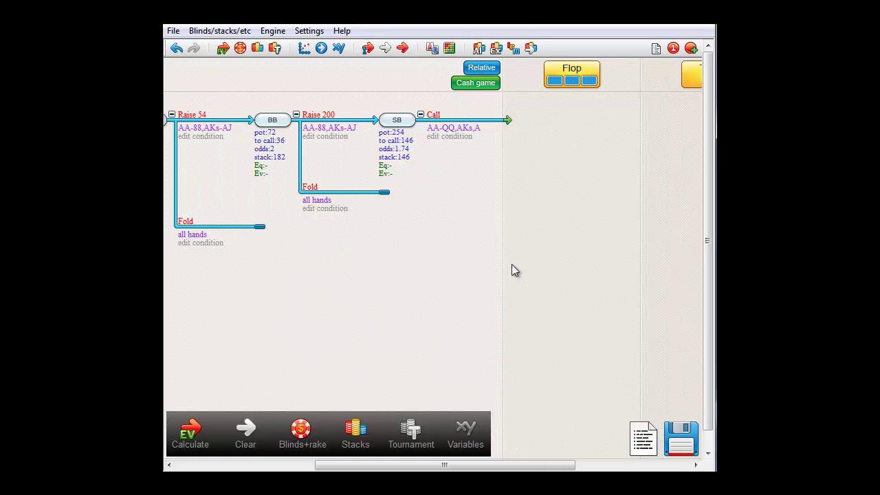
Step: Calculate EVs and move the sample-run error aside to show SB's unassigned 88
click(185, 433)
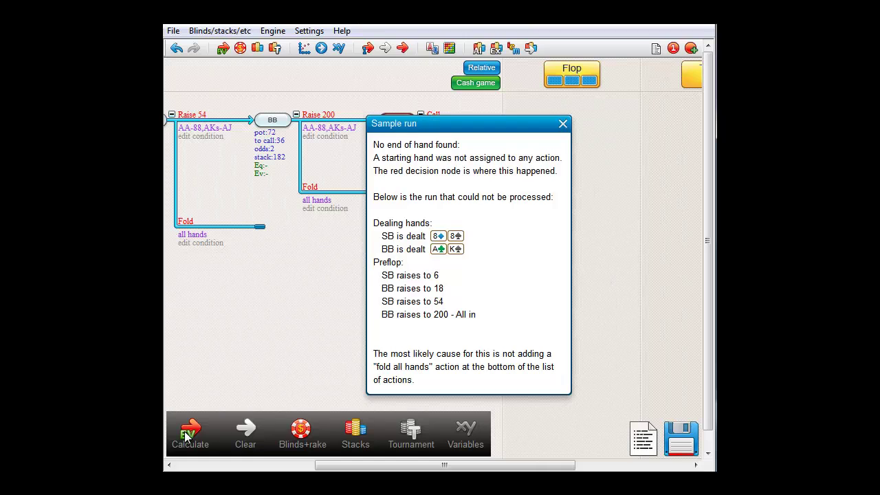
drag(496, 130, 575, 168)
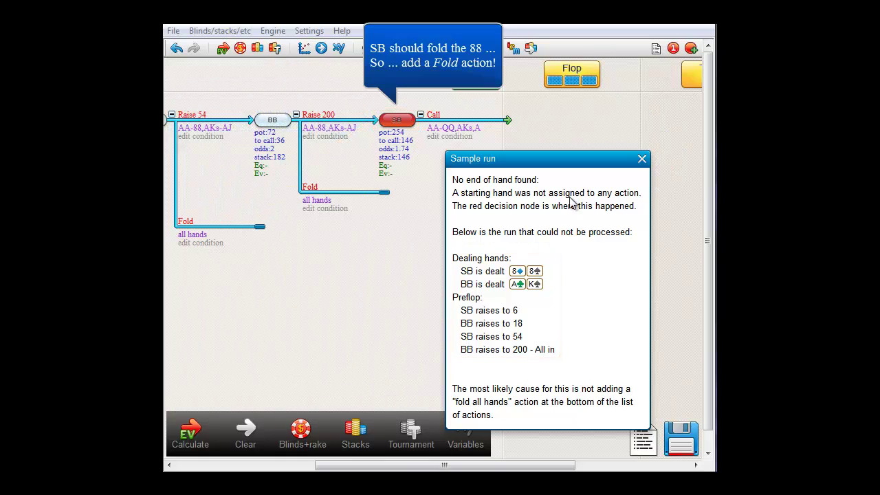
Step: Close the sample-run report and add a fold-all-hands option for SB facing the all-in
click(641, 159)
mouse_move(410, 118)
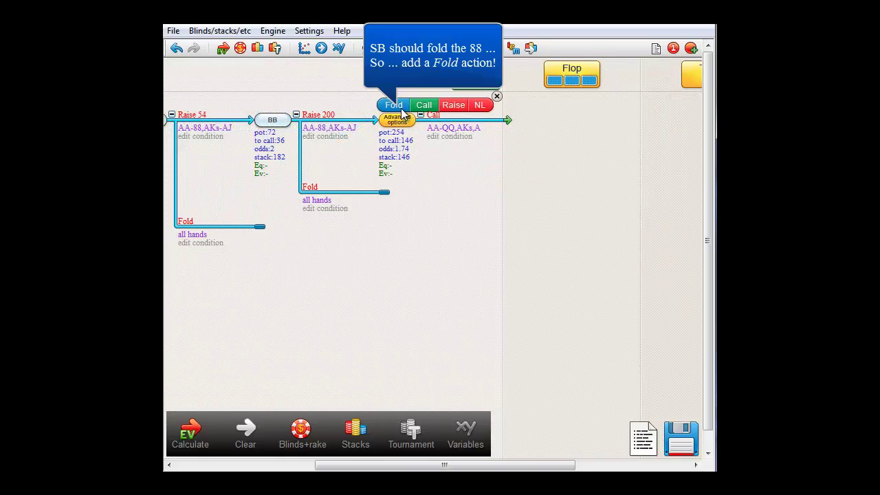
click(393, 104)
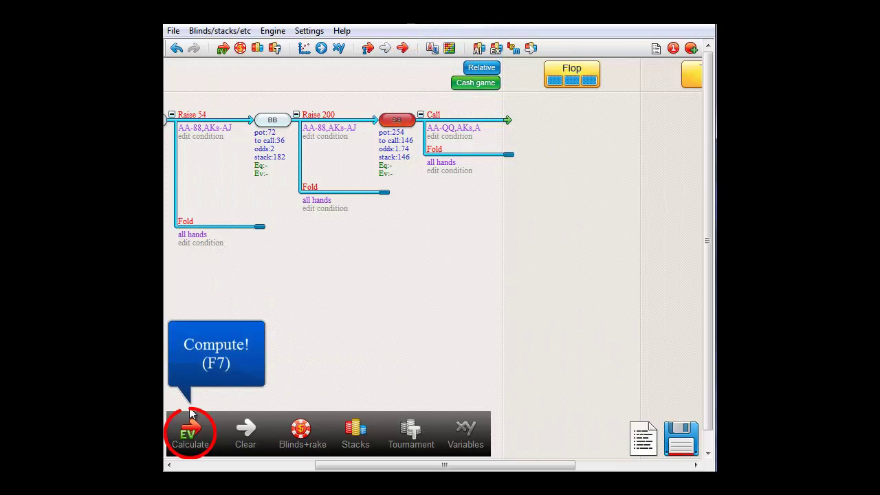
Step: Run Calculate twice and move the resulting error report off the SB node
click(190, 430)
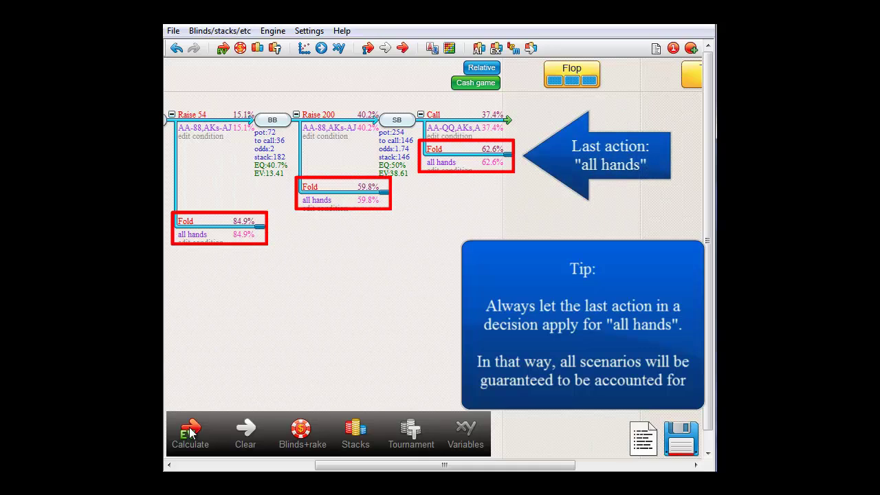
mouse_move(444, 156)
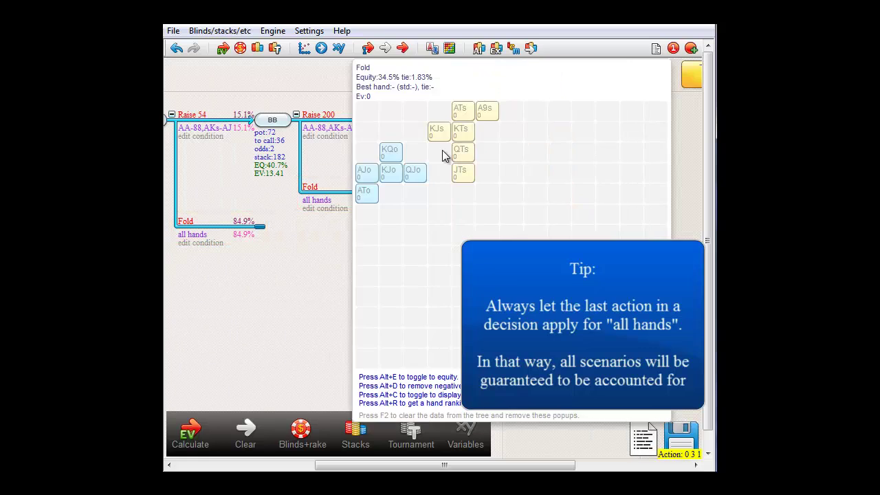
click(191, 432)
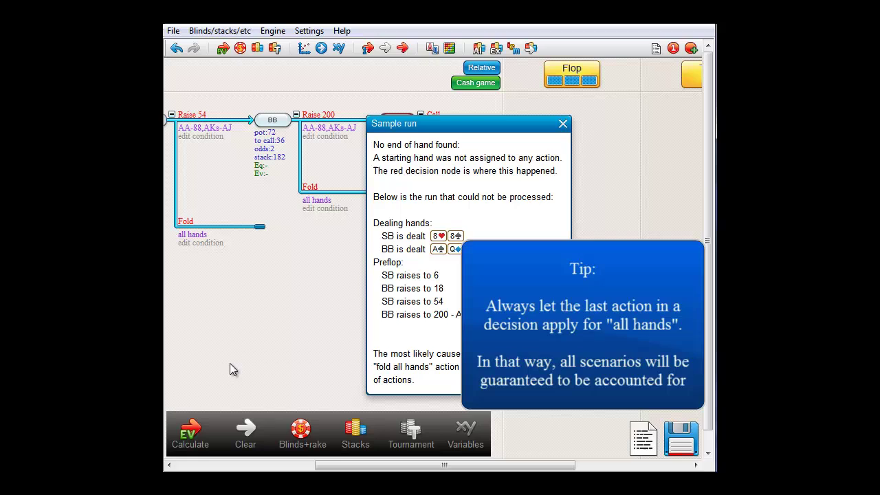
drag(494, 122, 404, 165)
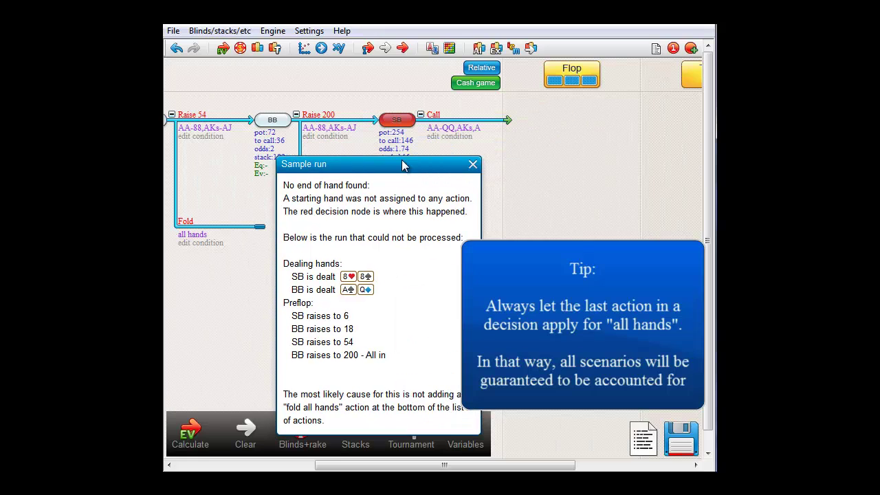